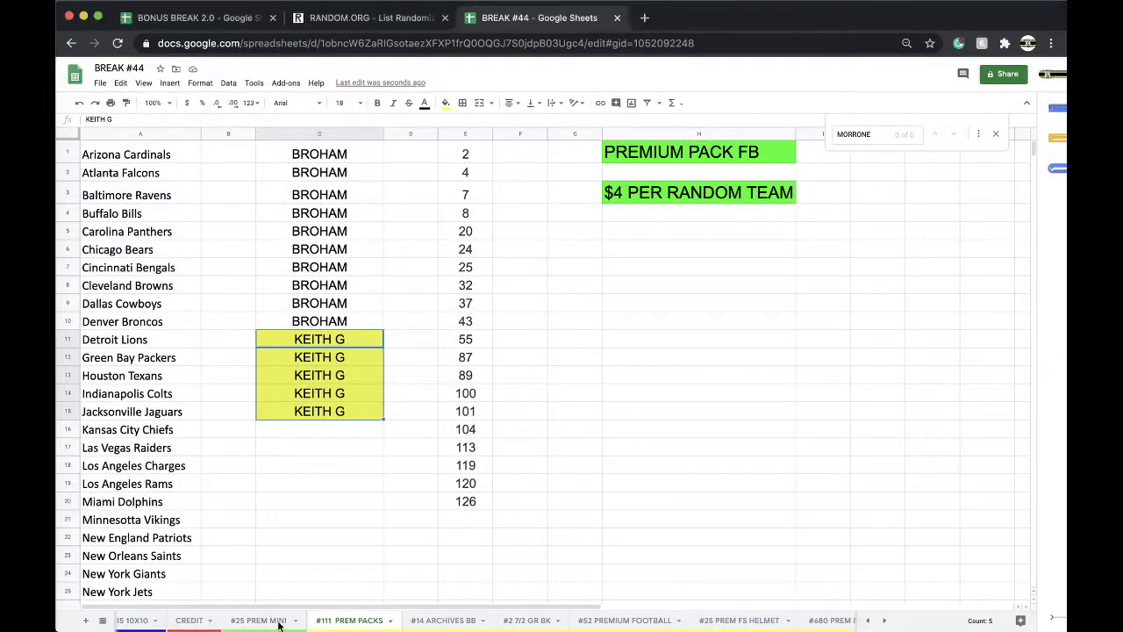
# - On #25 PREM MINI, fix C3's name by replacing the extra E with T, then select C1:C8
pyautogui.click(258, 620)
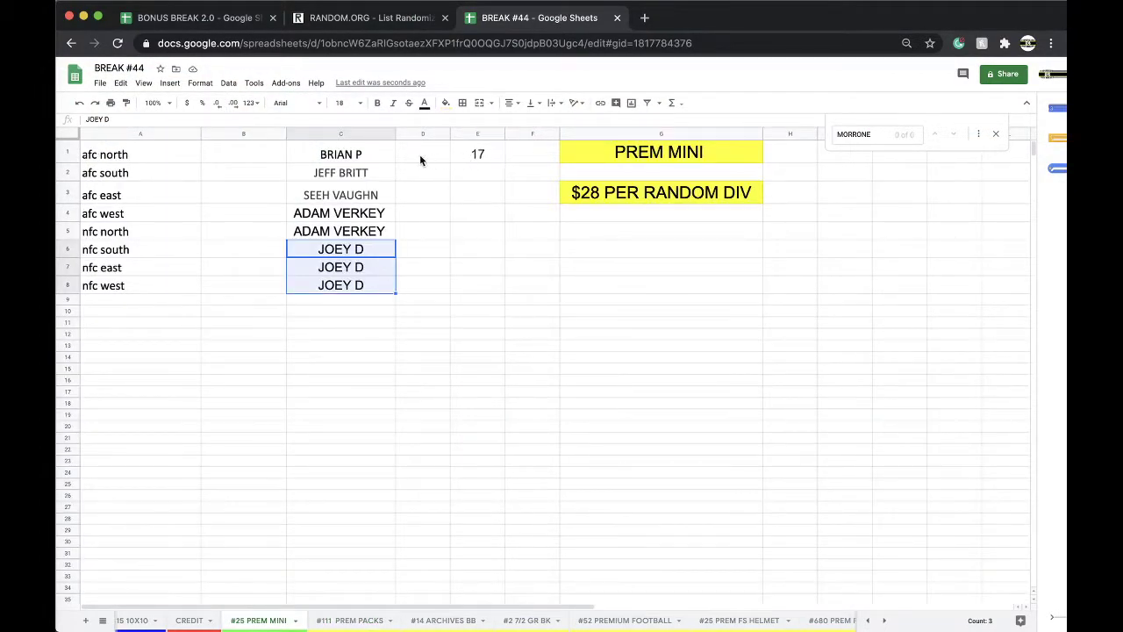
pyautogui.click(386, 155)
pyautogui.click(360, 169)
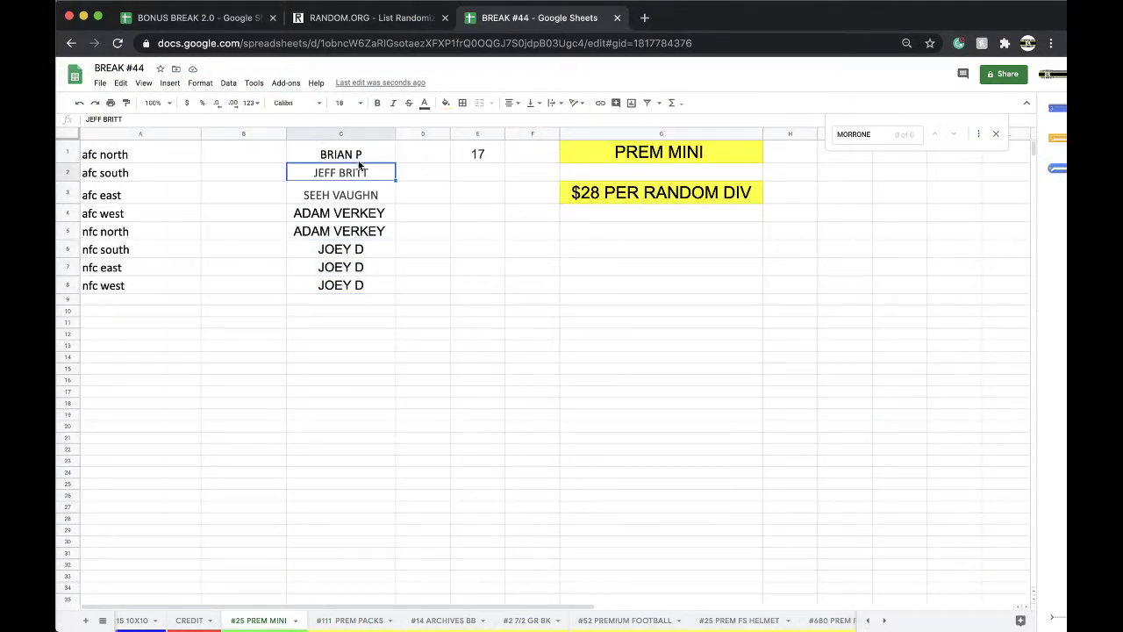
pyautogui.doubleClick(327, 201)
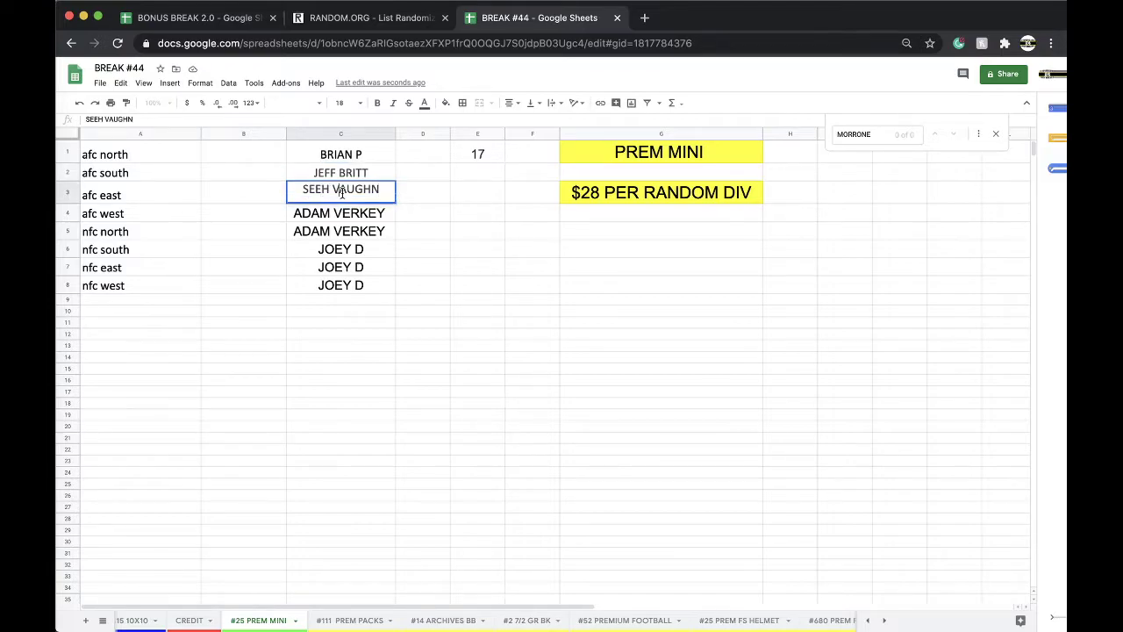
pyautogui.press('super+Tab')
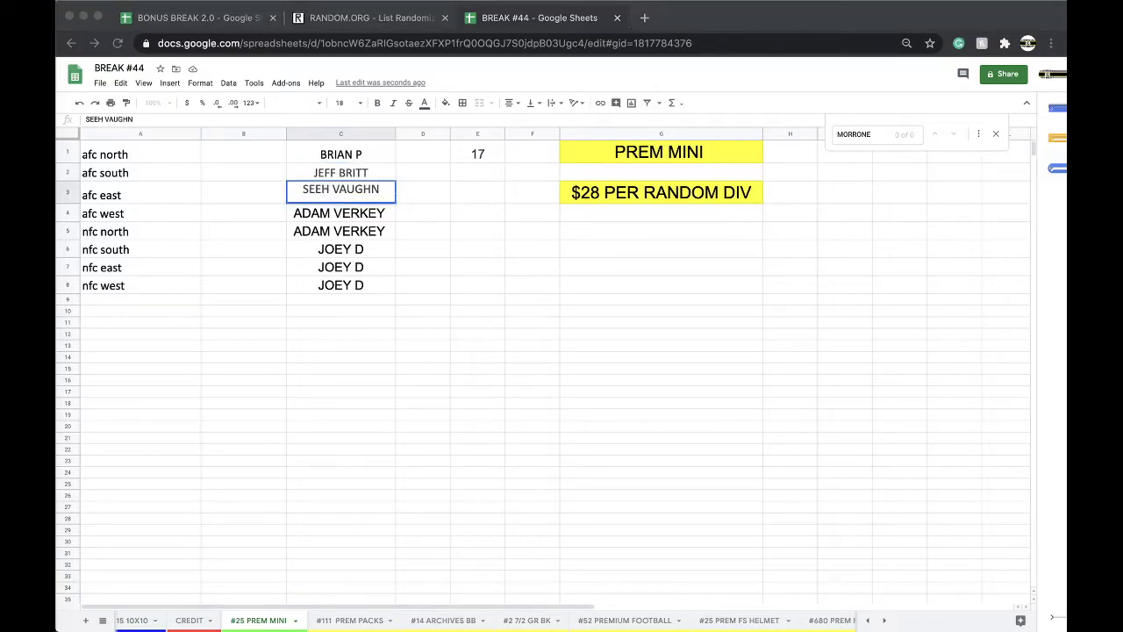
pyautogui.click(325, 192)
pyautogui.press('BackSpace')
pyautogui.write('T')
pyautogui.press('Return')
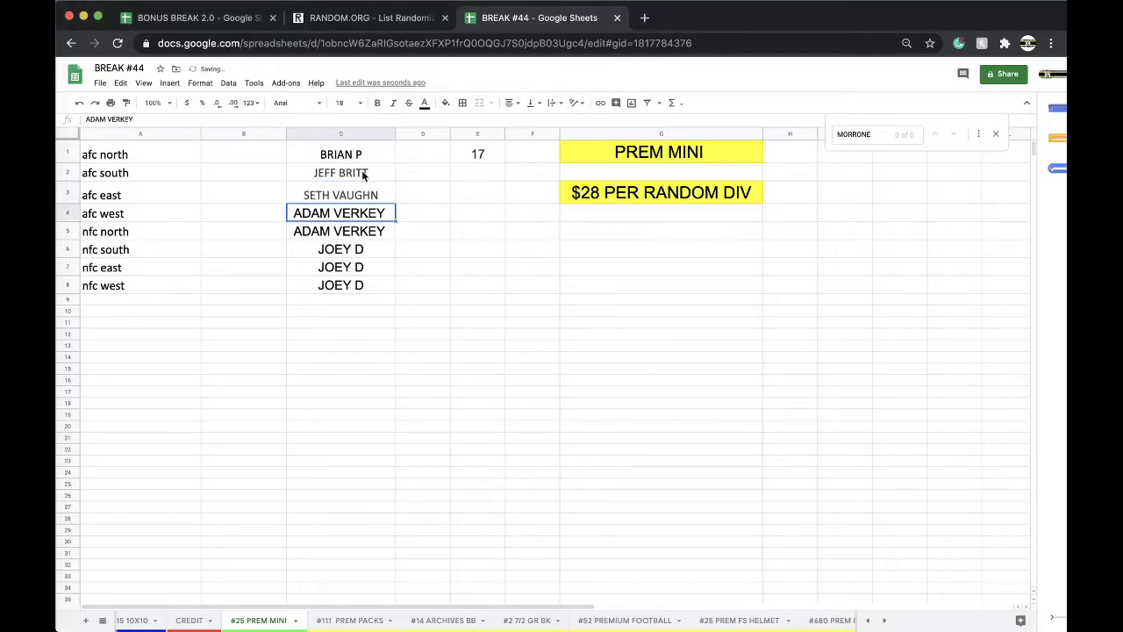
pyautogui.moveTo(361, 155); pyautogui.dragTo(348, 286)
pyautogui.hotkey('ctrl', 'c')
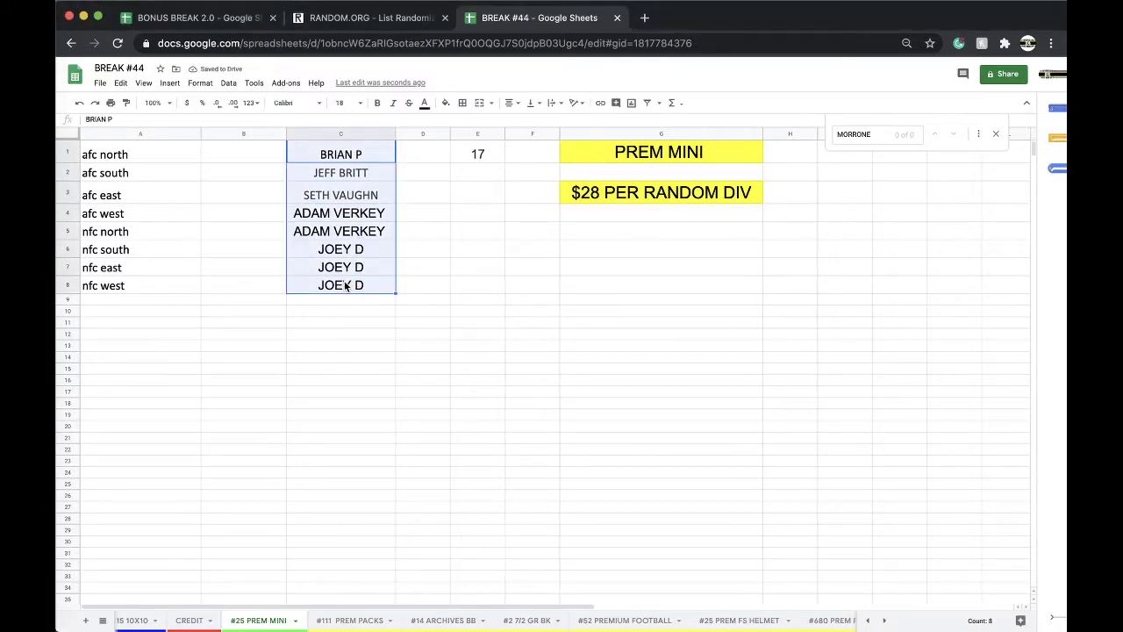
# - Reload the RANDOM.ORG List Randomizer and paste the eight names into its list box
pyautogui.click(364, 18)
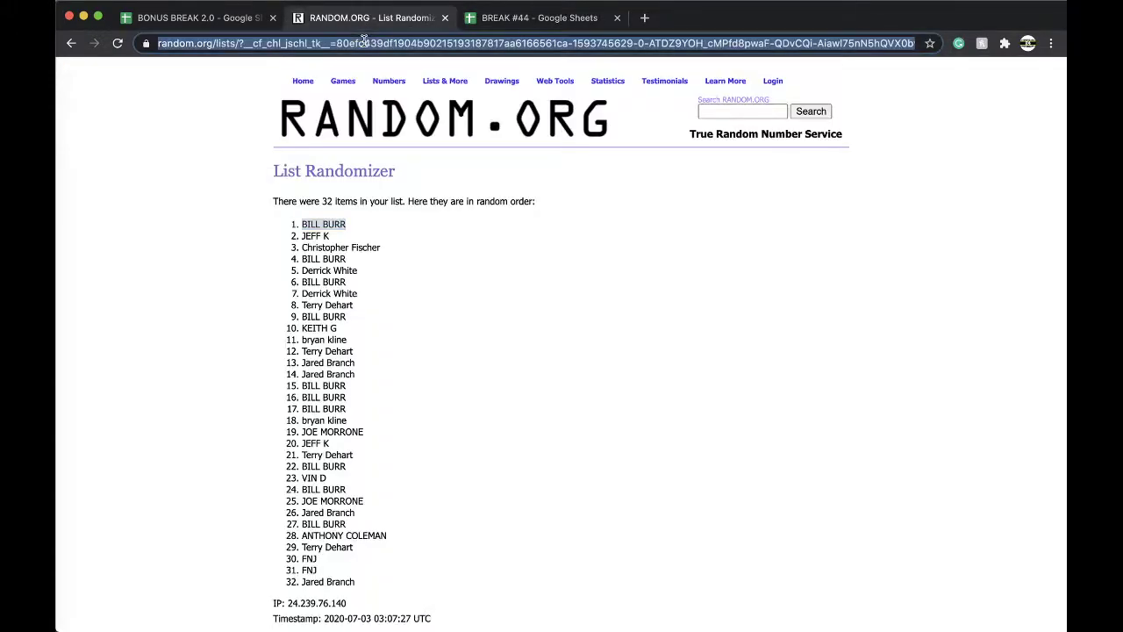
pyautogui.press('super+r')
pyautogui.click(356, 391)
pyautogui.hotkey('ctrl', 'v')
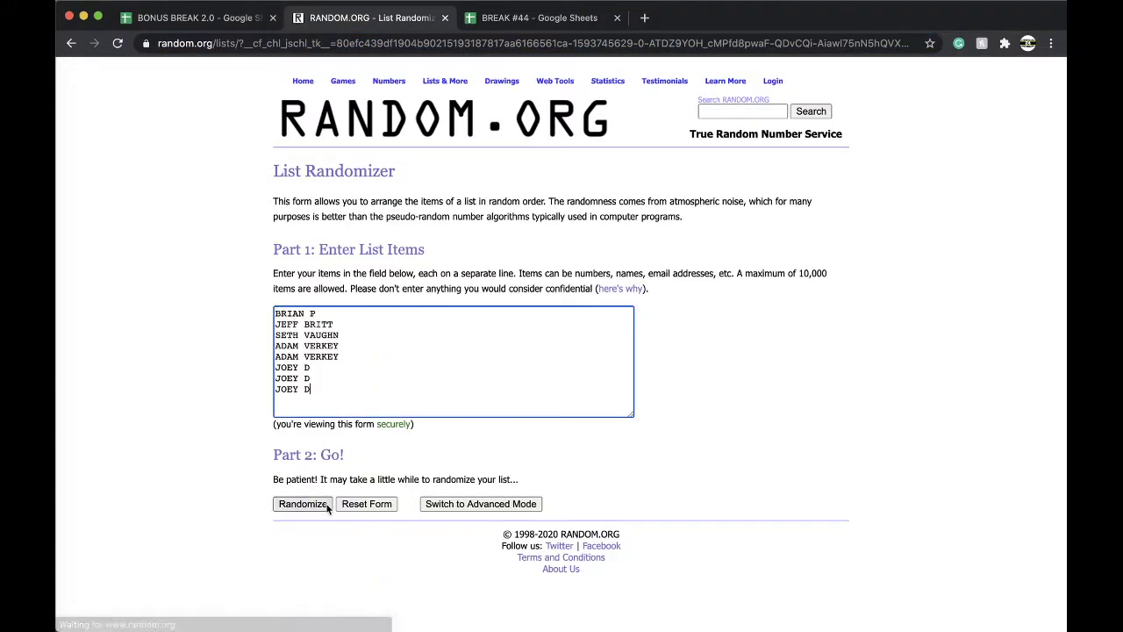
# - Randomize the names, shuffle them twice more, and select the final order
pyautogui.click(310, 506)
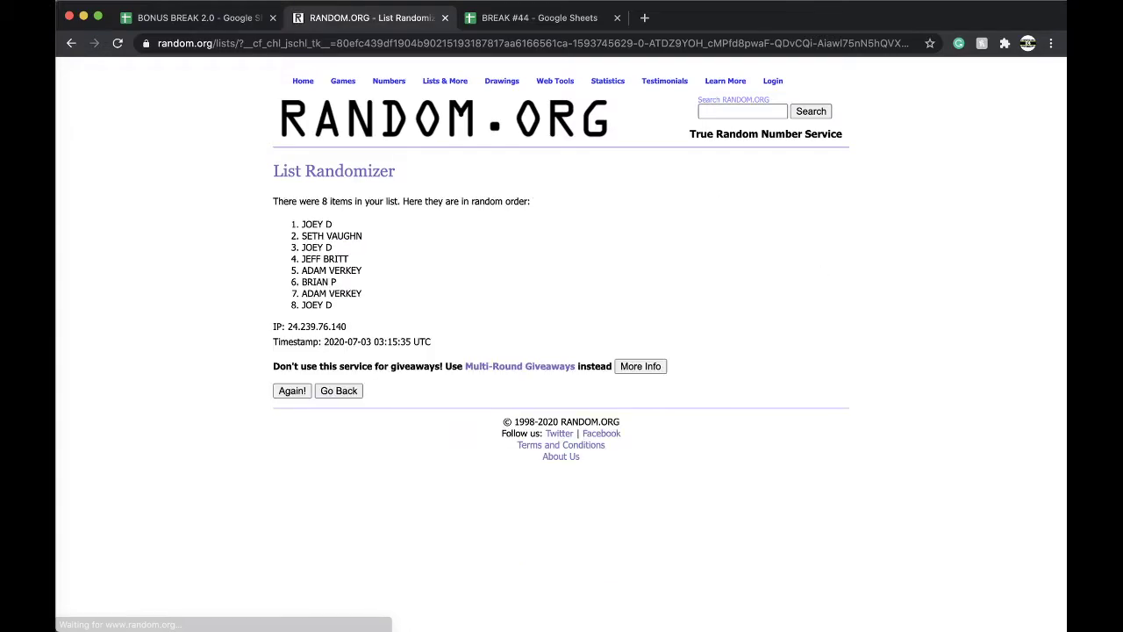
pyautogui.click(290, 392)
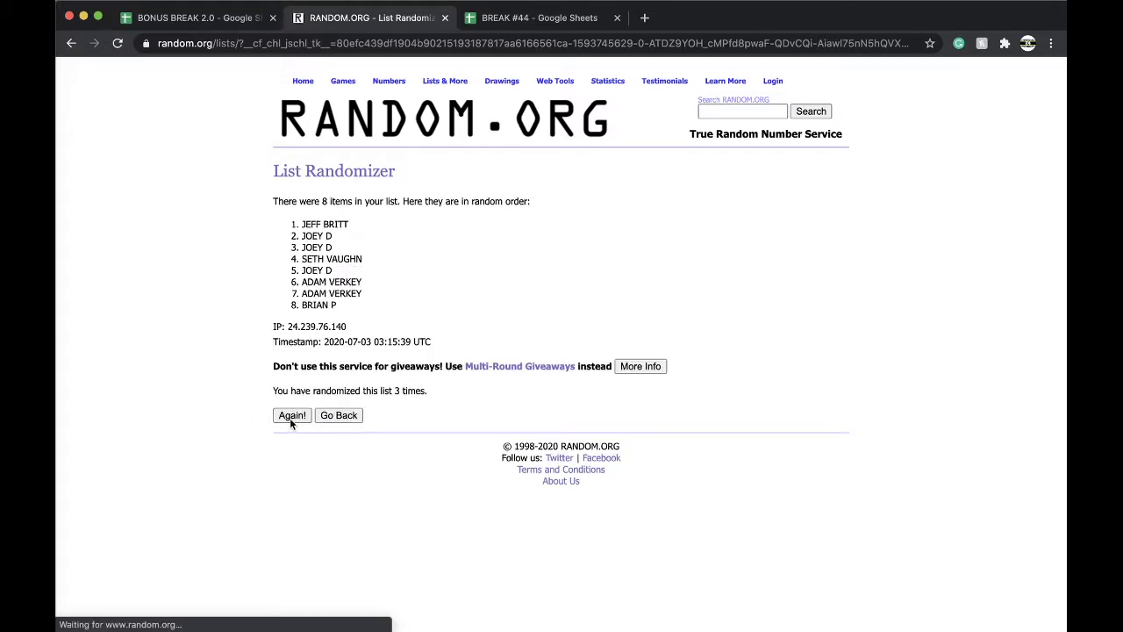
pyautogui.click(289, 418)
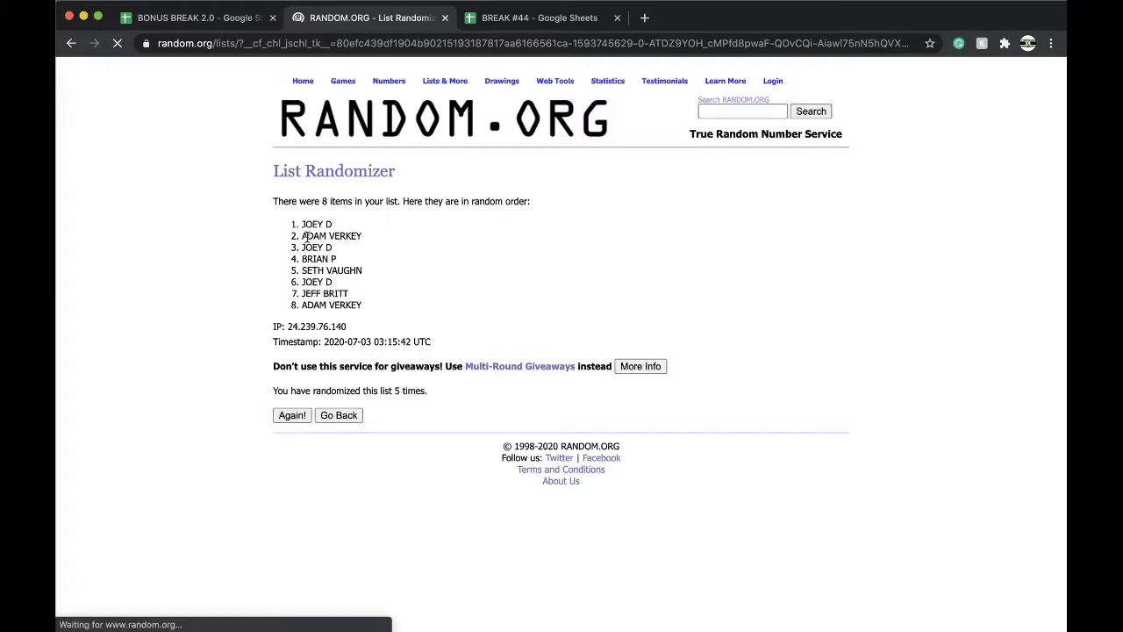
pyautogui.moveTo(301, 220); pyautogui.dragTo(376, 303)
pyautogui.hotkey('ctrl', 'c')
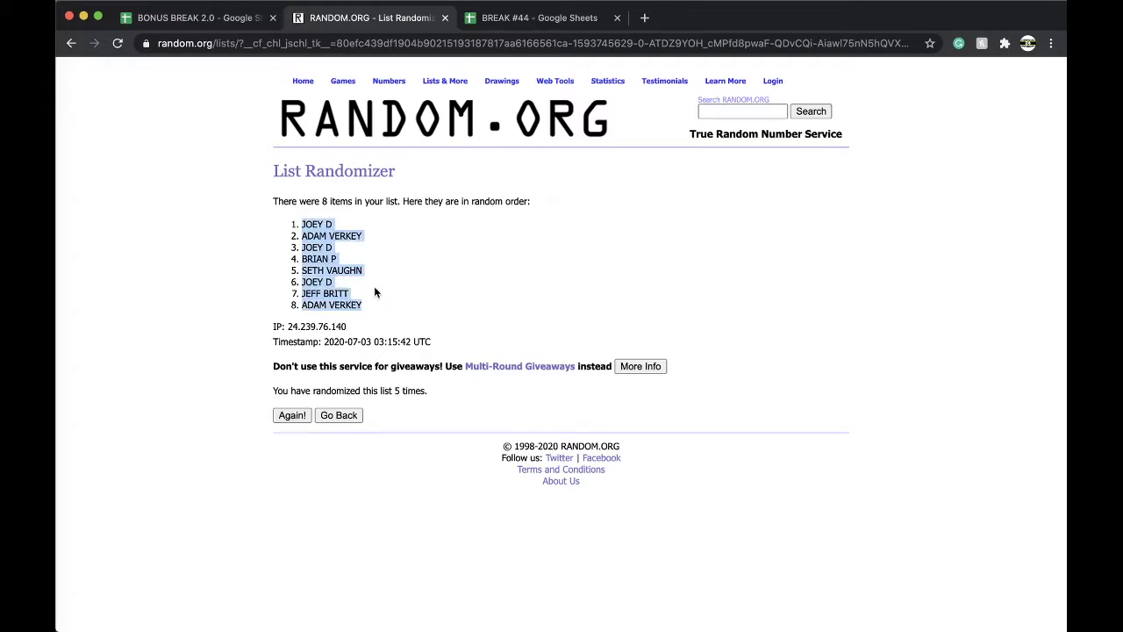
# - Paste the shuffled names into column B starting at B1 and set them to 18 pt
pyautogui.click(540, 18)
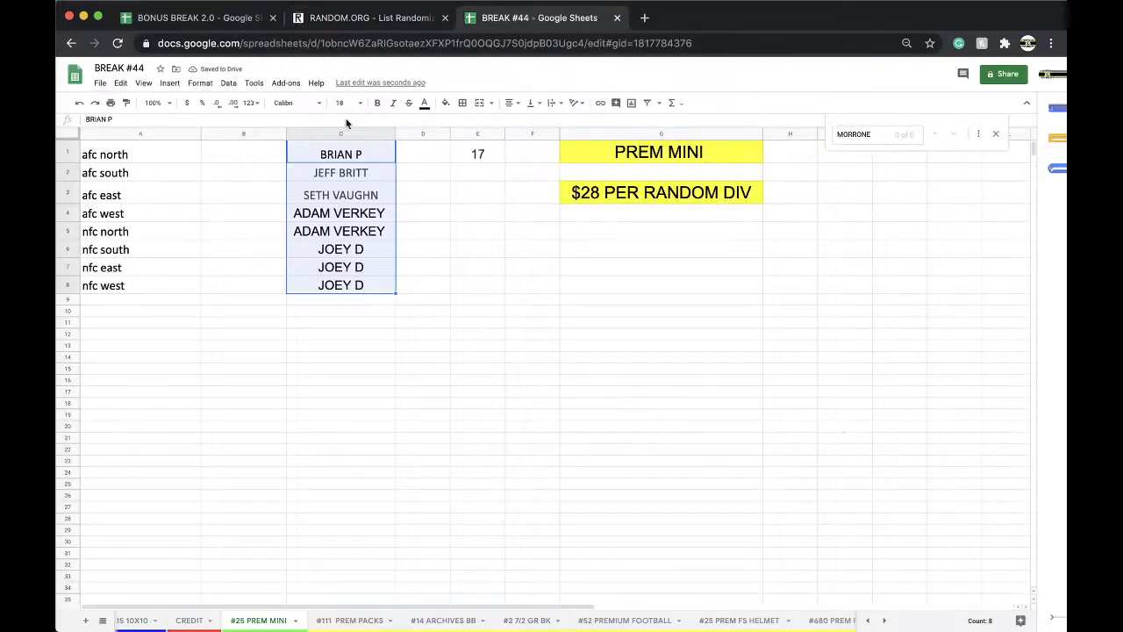
pyautogui.click(234, 151)
pyautogui.hotkey('ctrl', 'v')
pyautogui.click(349, 102)
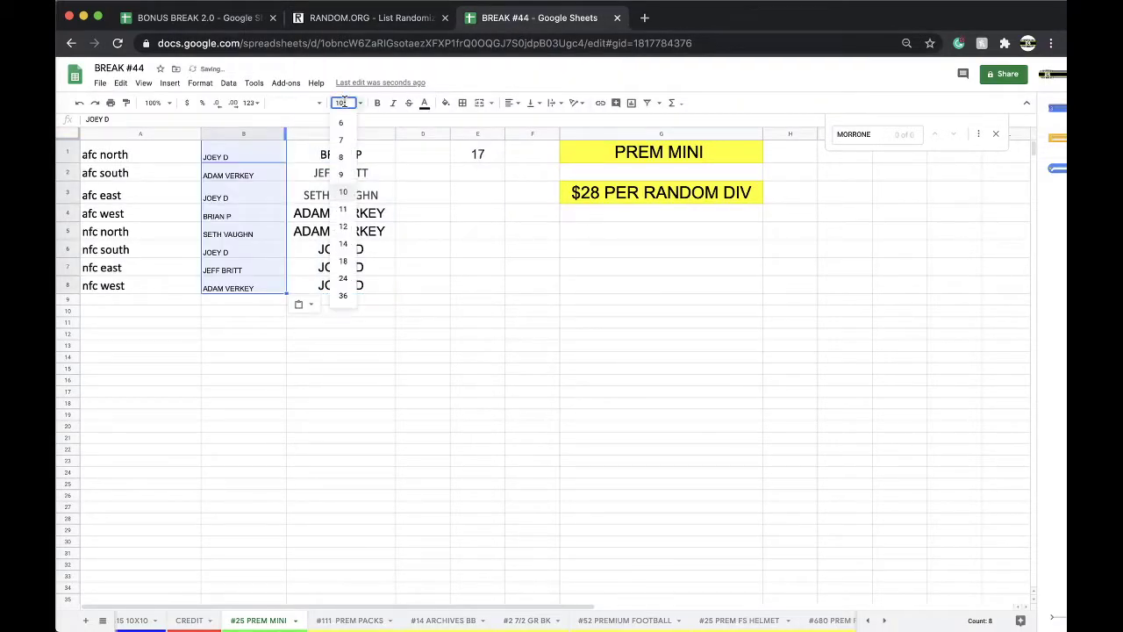
pyautogui.click(344, 261)
# - Widen column B so the names fit, checking each name from B1 to B8
pyautogui.click(262, 161)
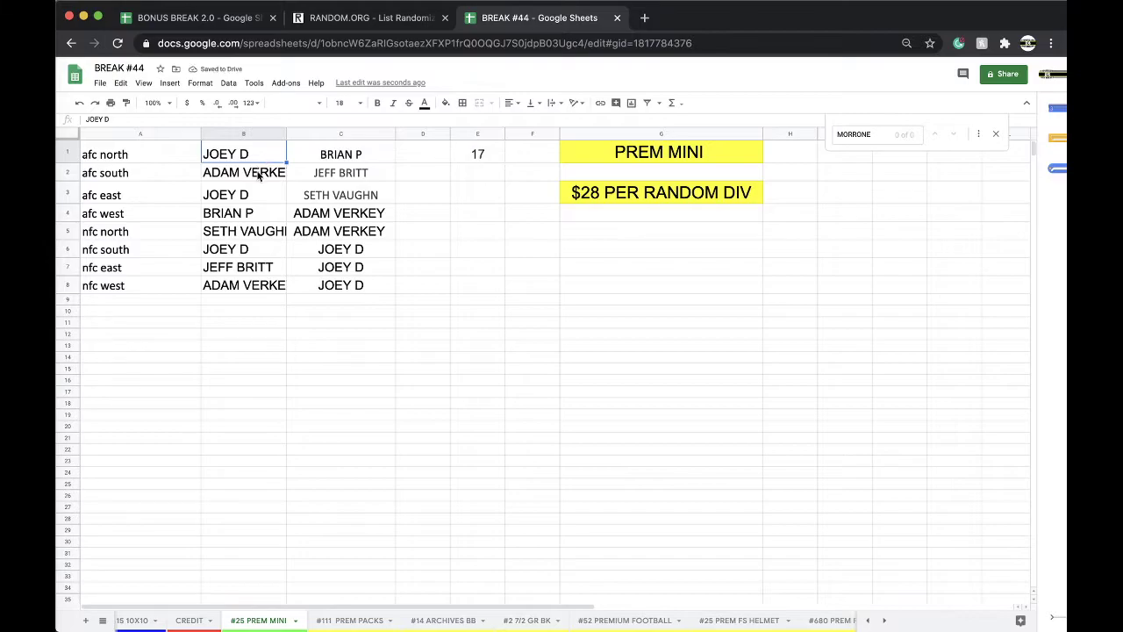
pyautogui.click(258, 175)
pyautogui.moveTo(286, 134); pyautogui.dragTo(301, 133)
pyautogui.click(264, 193)
pyautogui.click(283, 219)
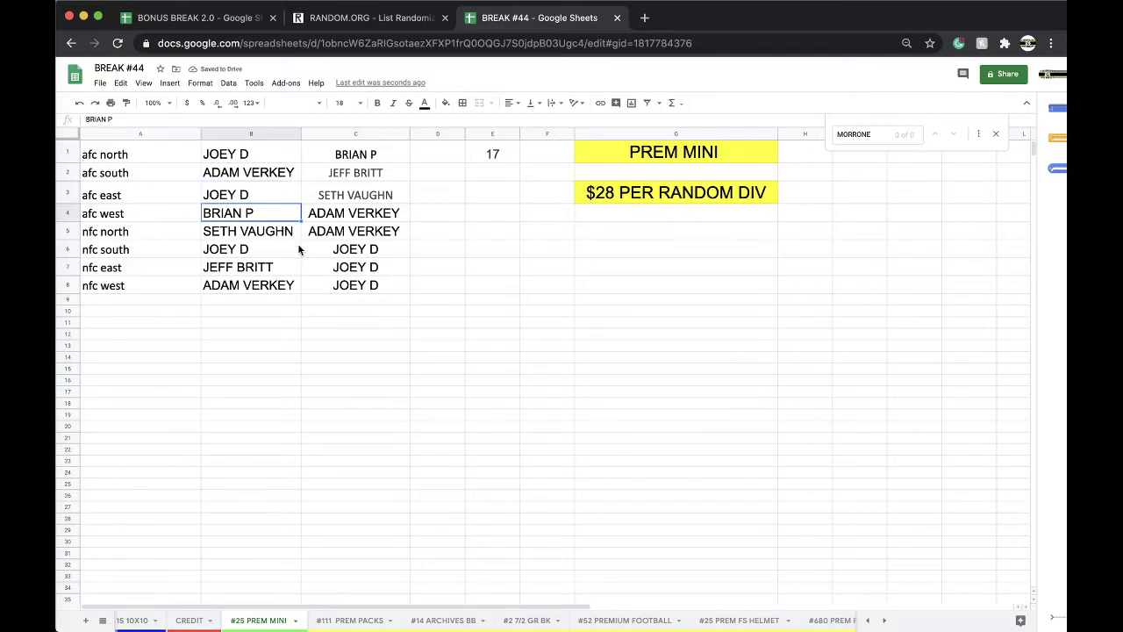
pyautogui.click(274, 253)
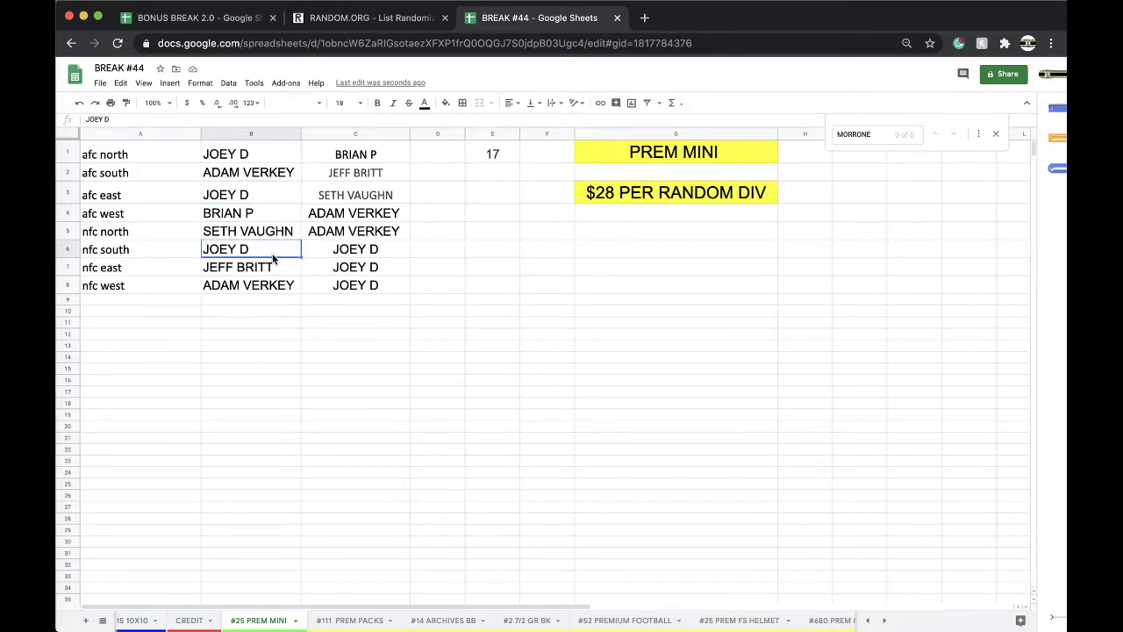
pyautogui.click(264, 272)
pyautogui.click(263, 286)
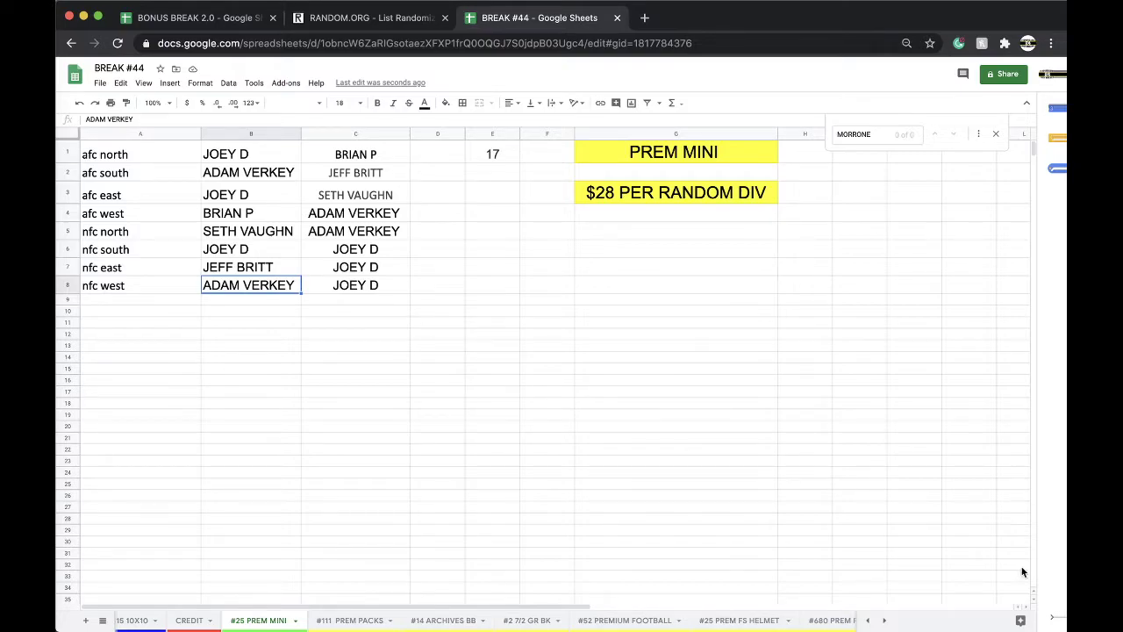
# - Fill the winner's cell B1 orange
pyautogui.click(457, 437)
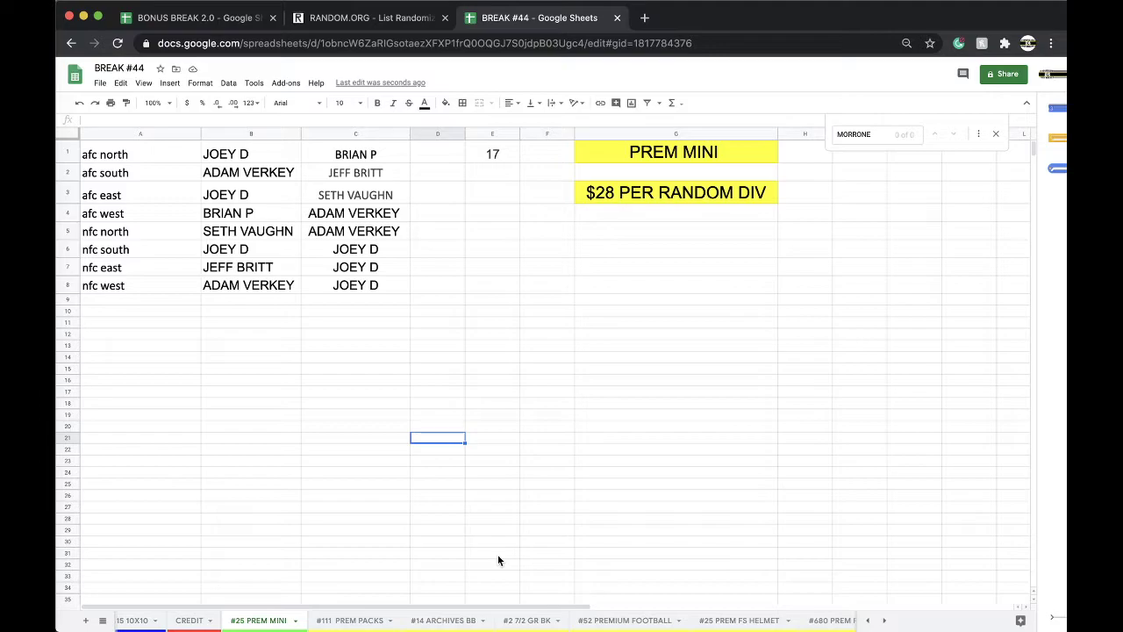
pyautogui.click(497, 555)
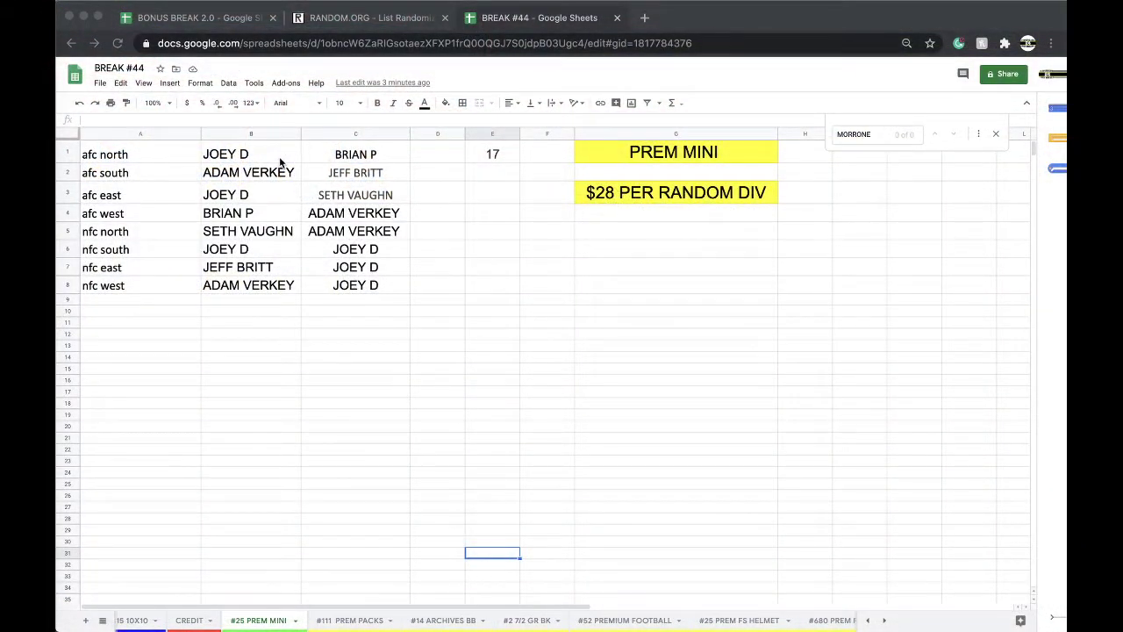
pyautogui.click(259, 153)
pyautogui.click(446, 103)
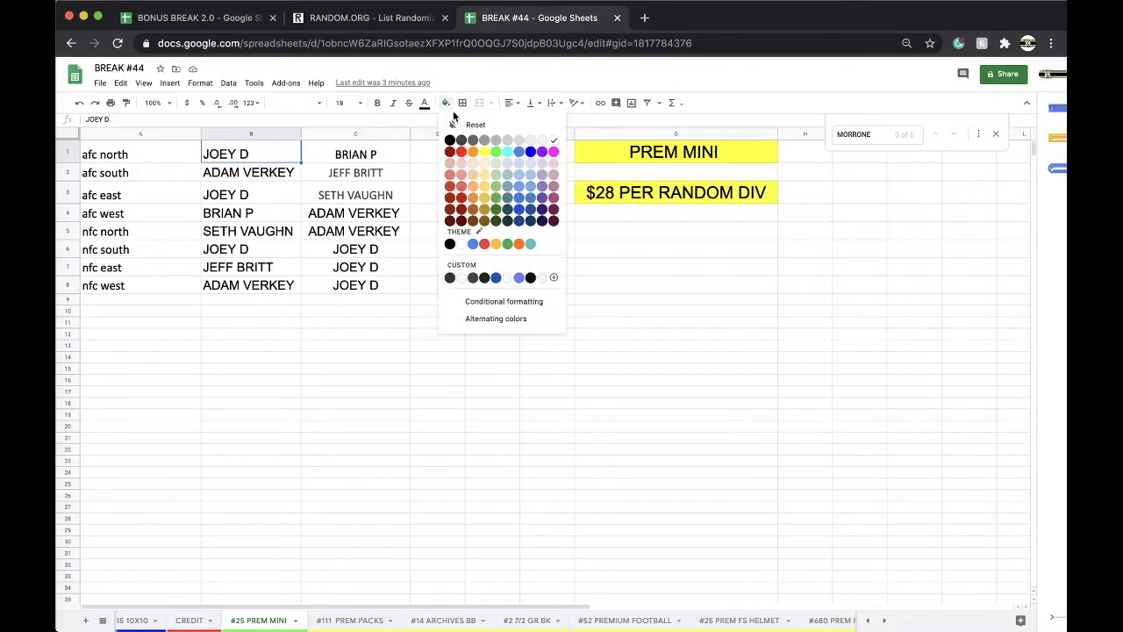
pyautogui.click(474, 151)
# - Copy the column C names and fill the 17 in E1 green
pyautogui.click(363, 138)
pyautogui.hotkey('ctrl', 'c')
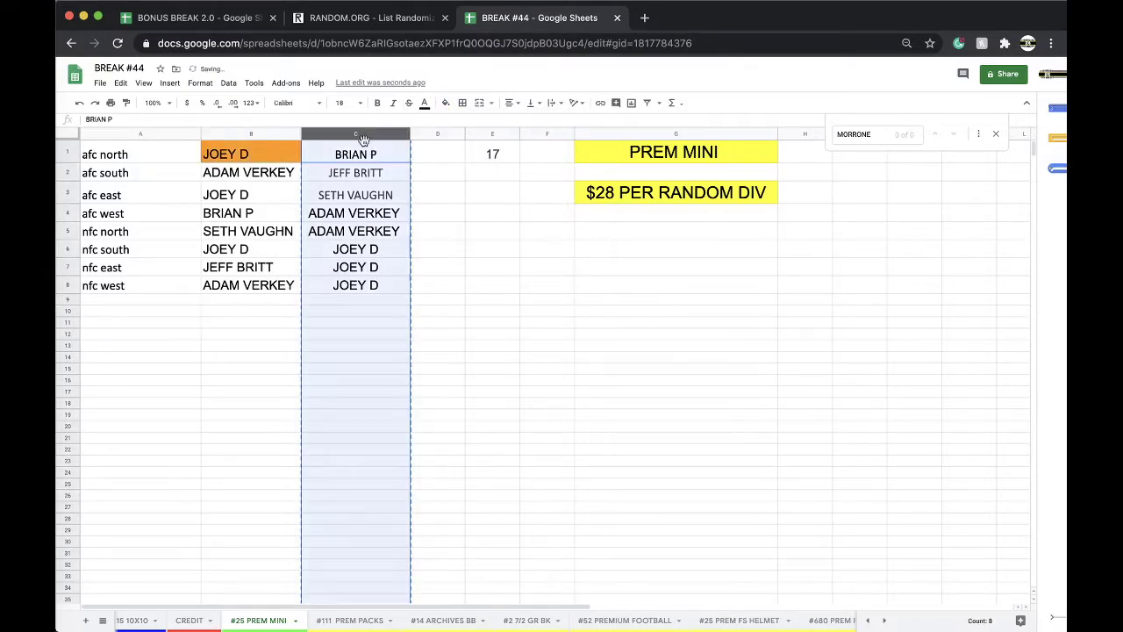
pyautogui.click(496, 155)
pyautogui.click(446, 104)
pyautogui.click(494, 152)
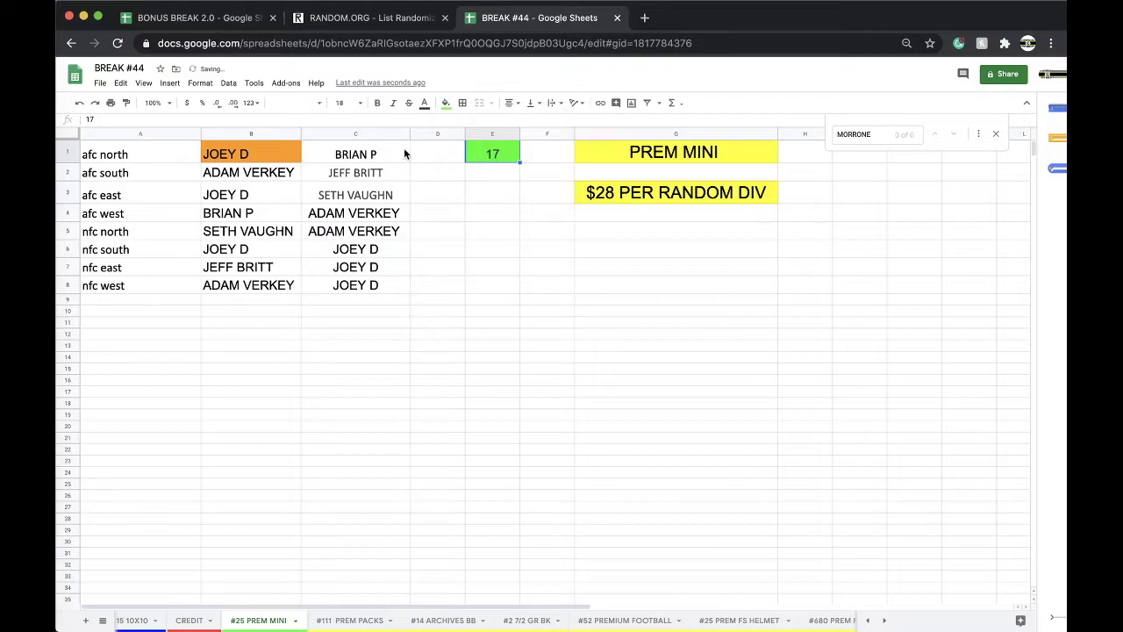
pyautogui.click(369, 133)
# - Reload the List Randomizer page and paste the copied column C names
pyautogui.click(376, 21)
pyautogui.click(379, 43)
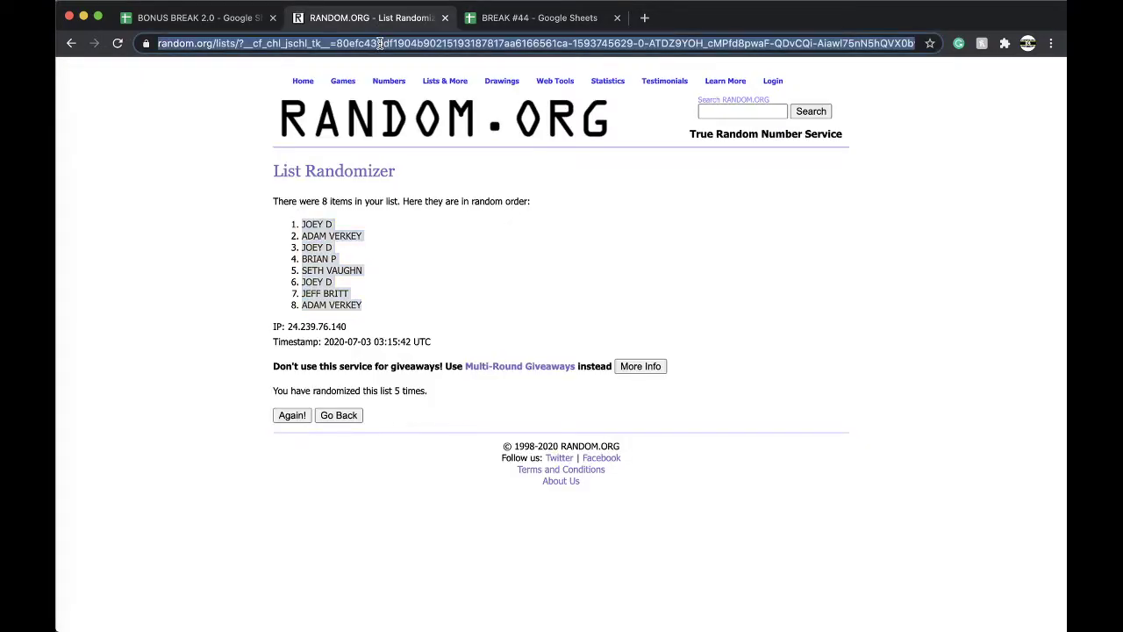
pyautogui.press('Return')
pyautogui.click(363, 381)
pyautogui.hotkey('ctrl', 'v')
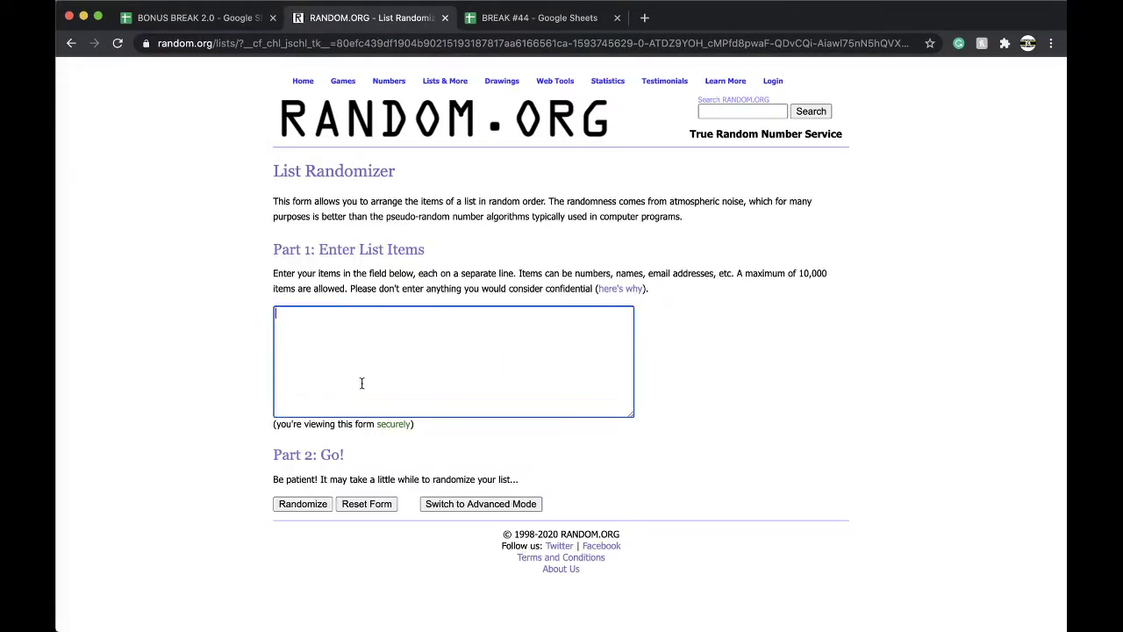
# - Shuffle the list five times and select the name that lands on top
pyautogui.click(310, 506)
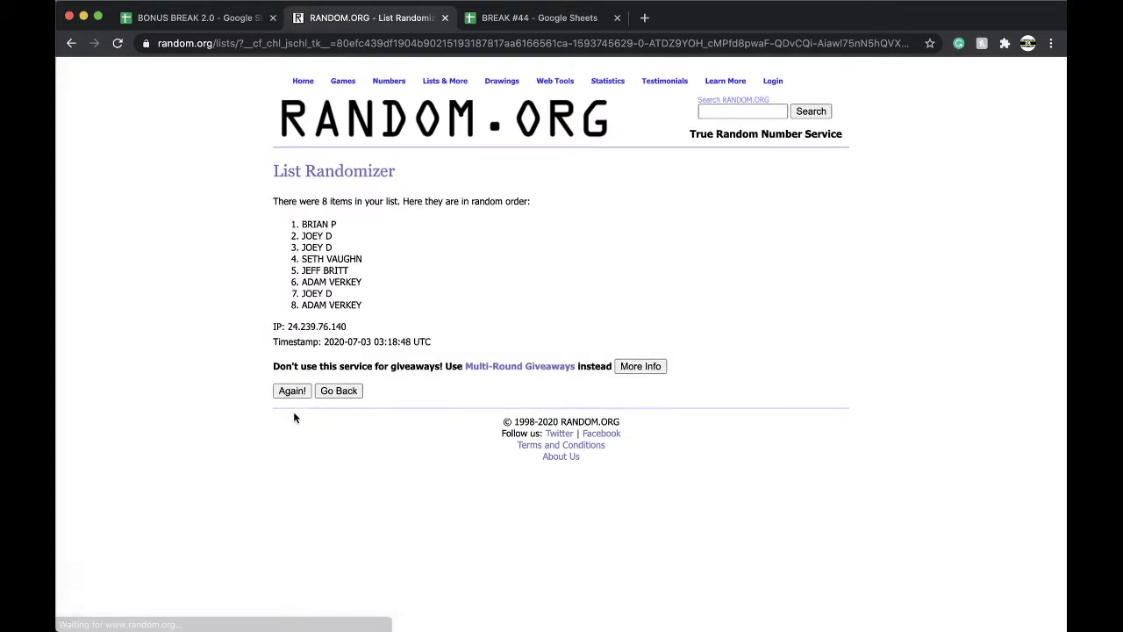
pyautogui.click(292, 392)
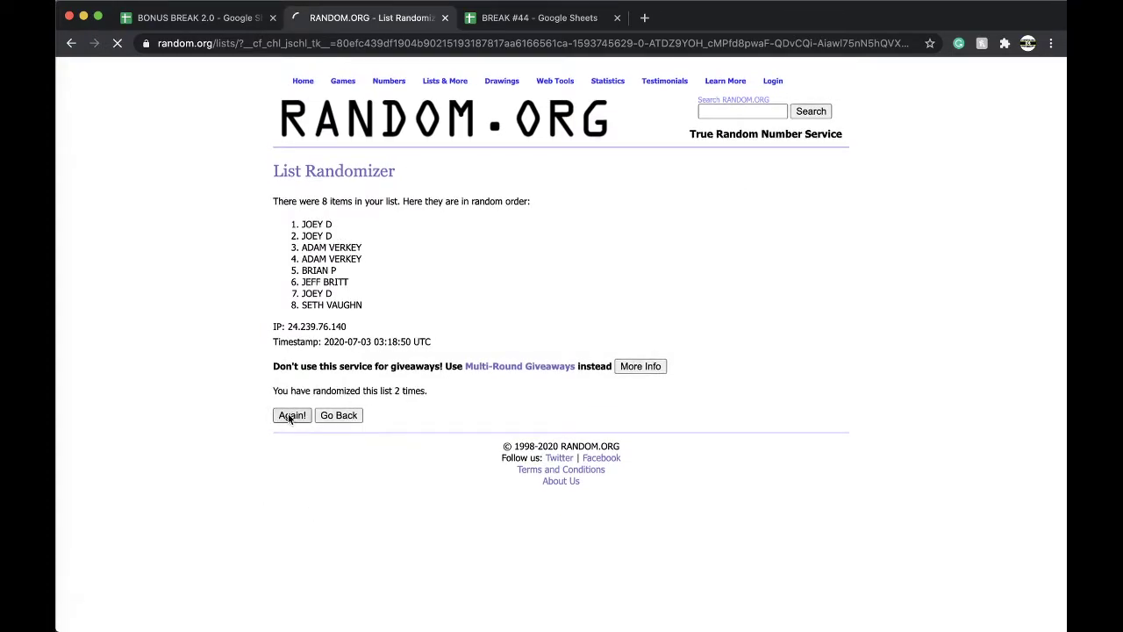
pyautogui.click(291, 416)
pyautogui.click(289, 416)
pyautogui.click(290, 415)
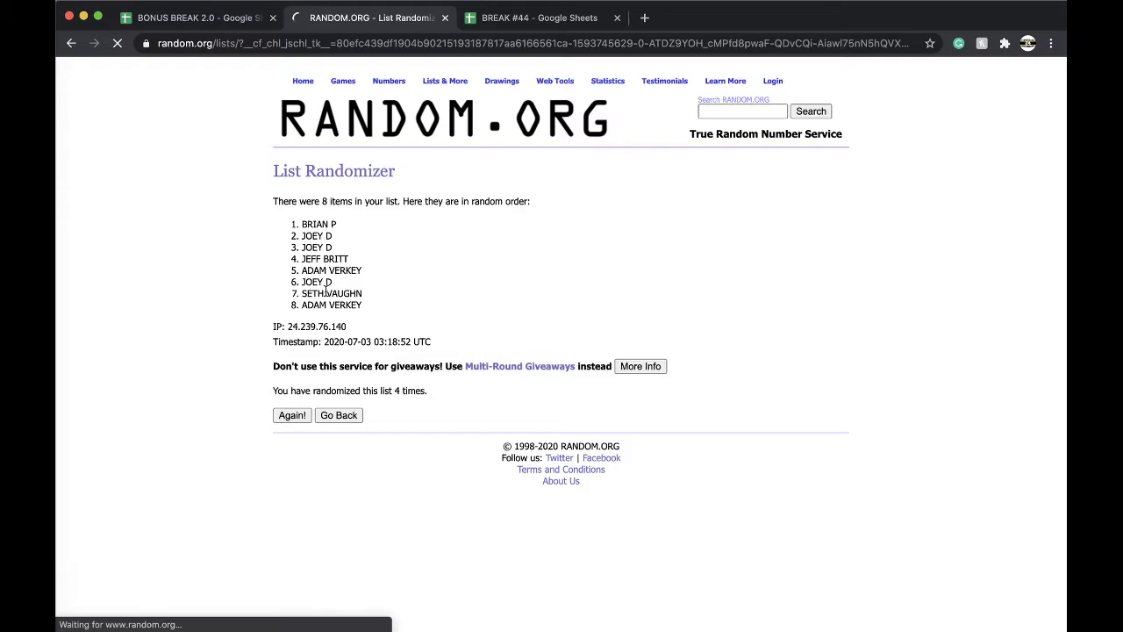
pyautogui.tripleClick(325, 224)
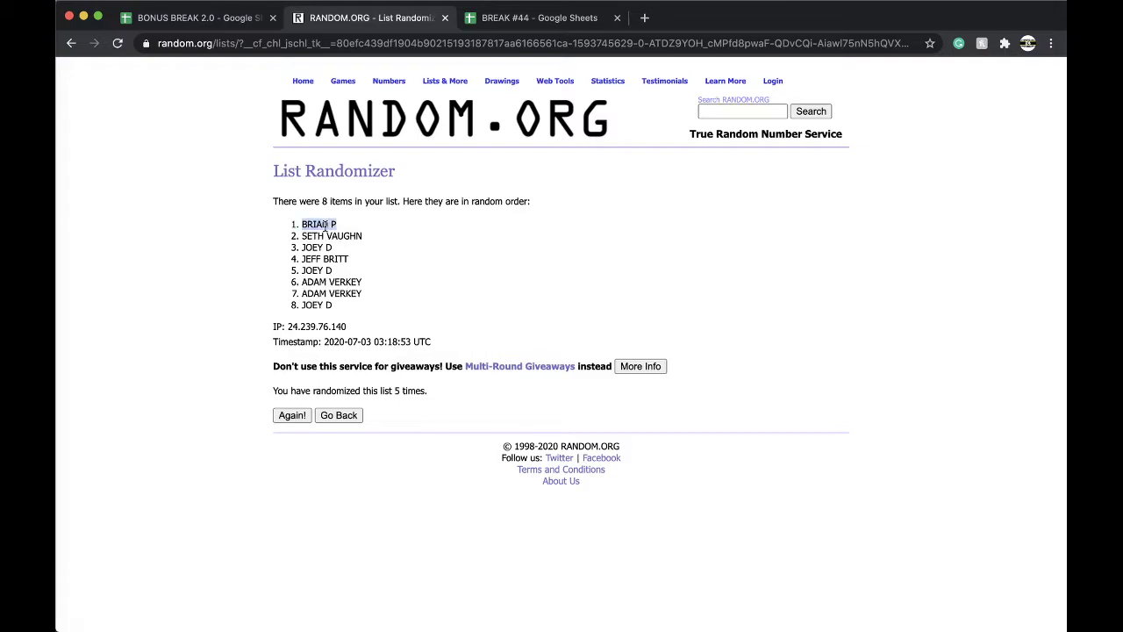
pyautogui.click(492, 19)
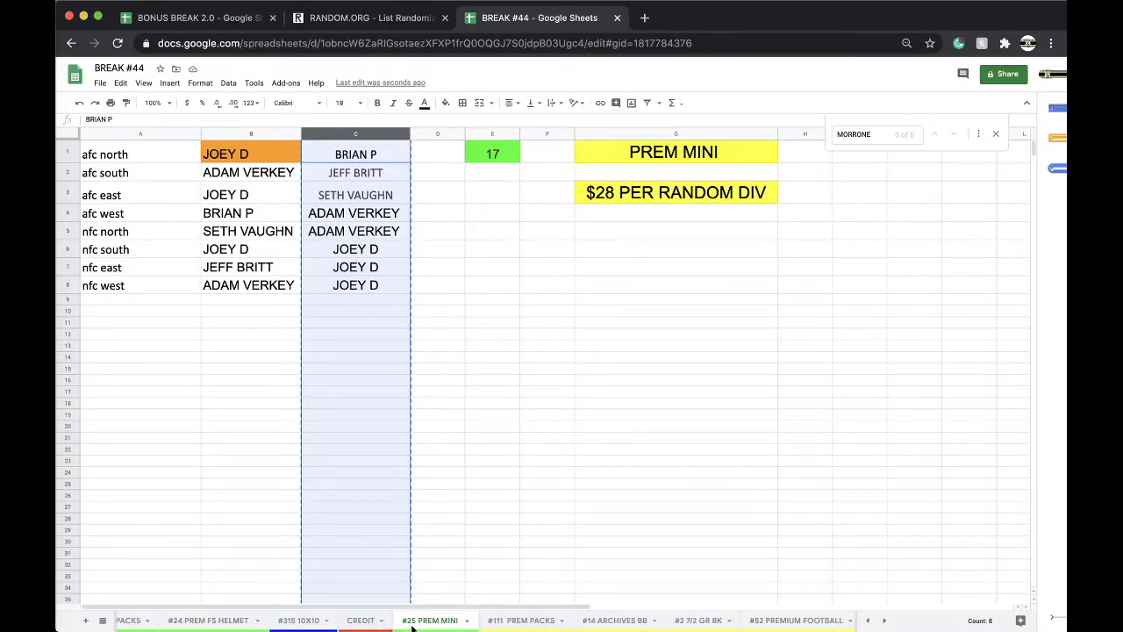
# - On BONUS BREAK 2.0's Green Bay Packers row, paste the winner in C12 and enter '#25 PREM MINI' in D12
pyautogui.click(218, 19)
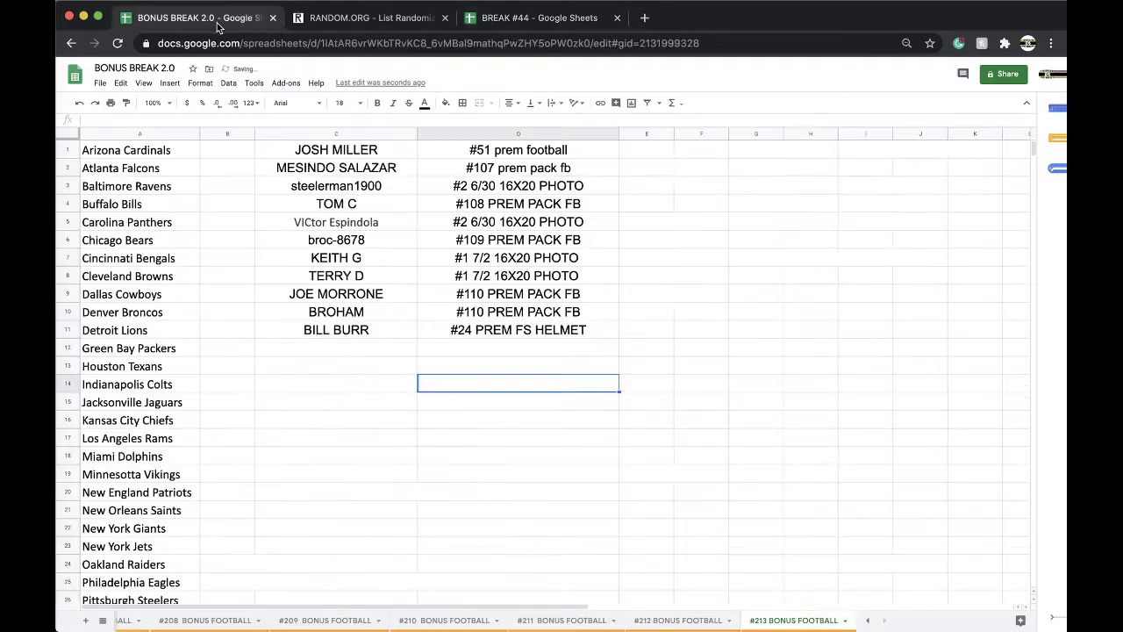
pyautogui.click(333, 351)
pyautogui.press('super+v')
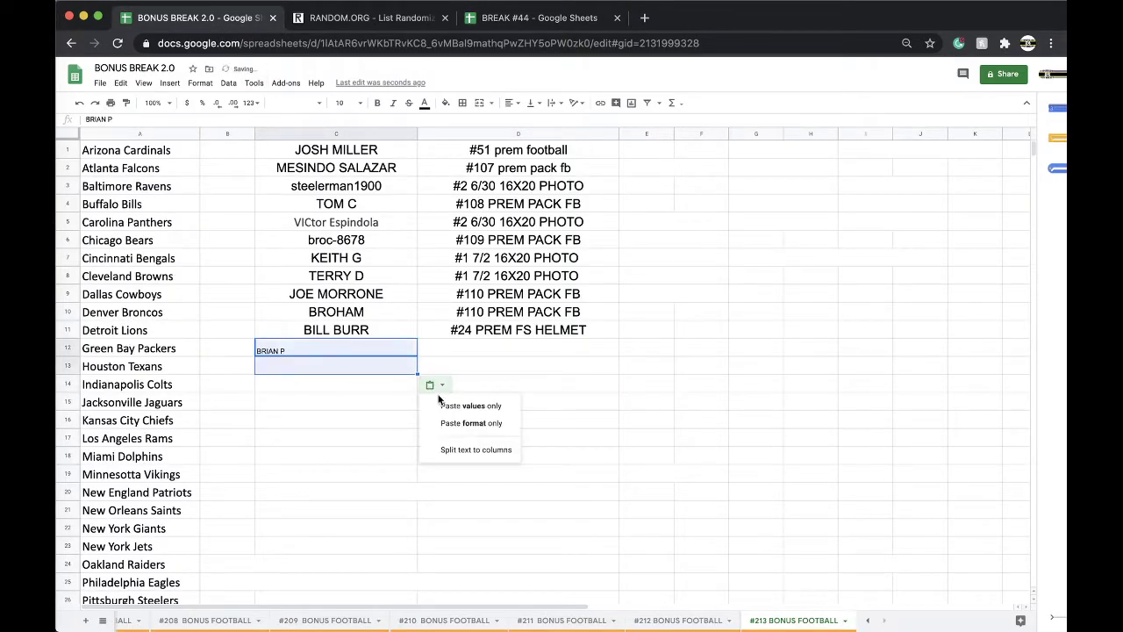
pyautogui.click(453, 345)
pyautogui.write('#2')
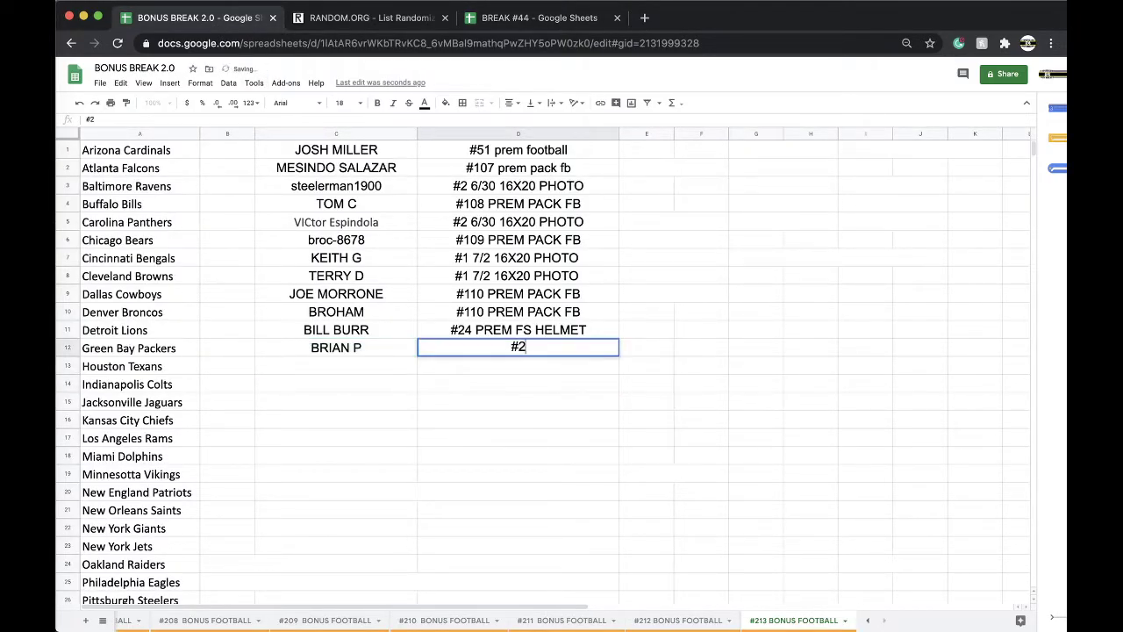
pyautogui.write('5 PRE')
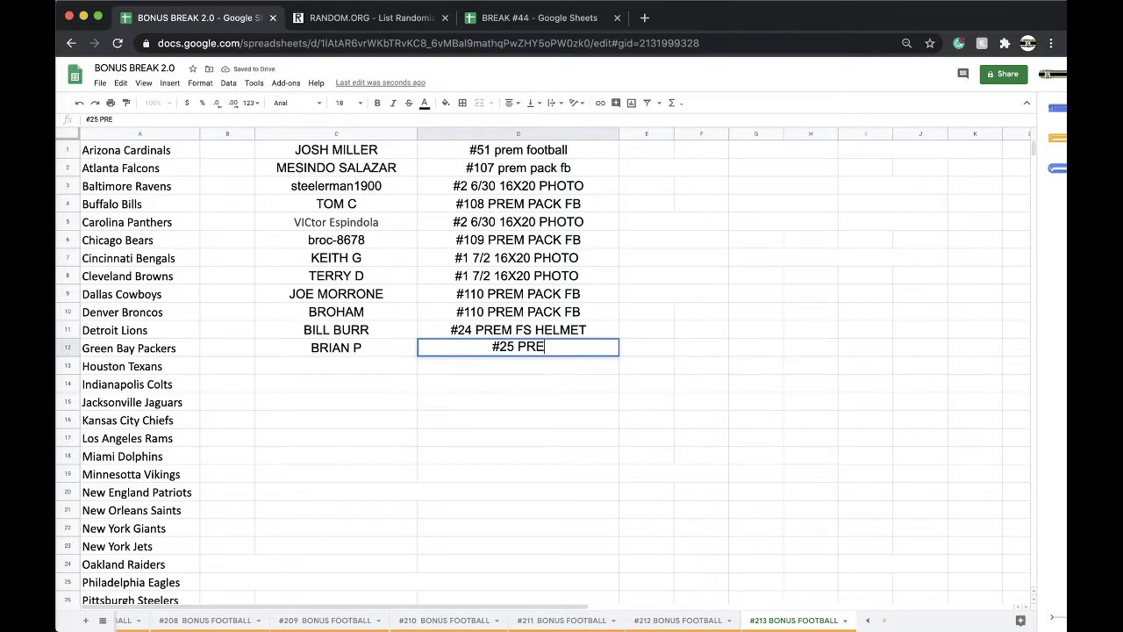
pyautogui.write('M MINI')
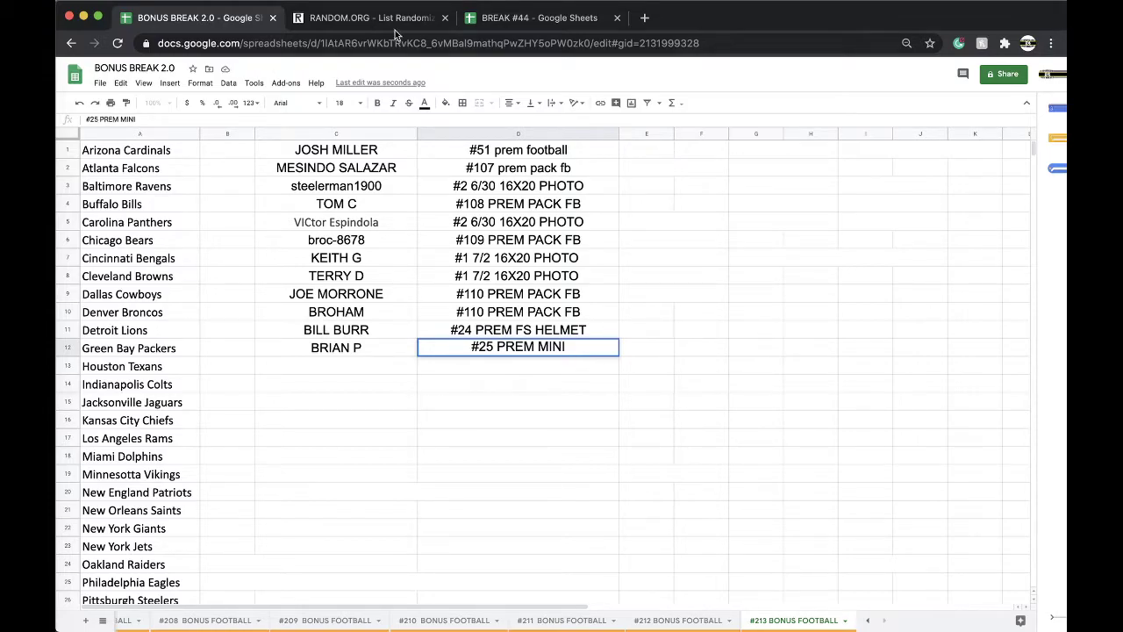
pyautogui.click(526, 18)
# - Move the #2 7/2 GR BK sheet right after CREDIT, then view #52 PREMIUM FOOTBALL
pyautogui.click(518, 621)
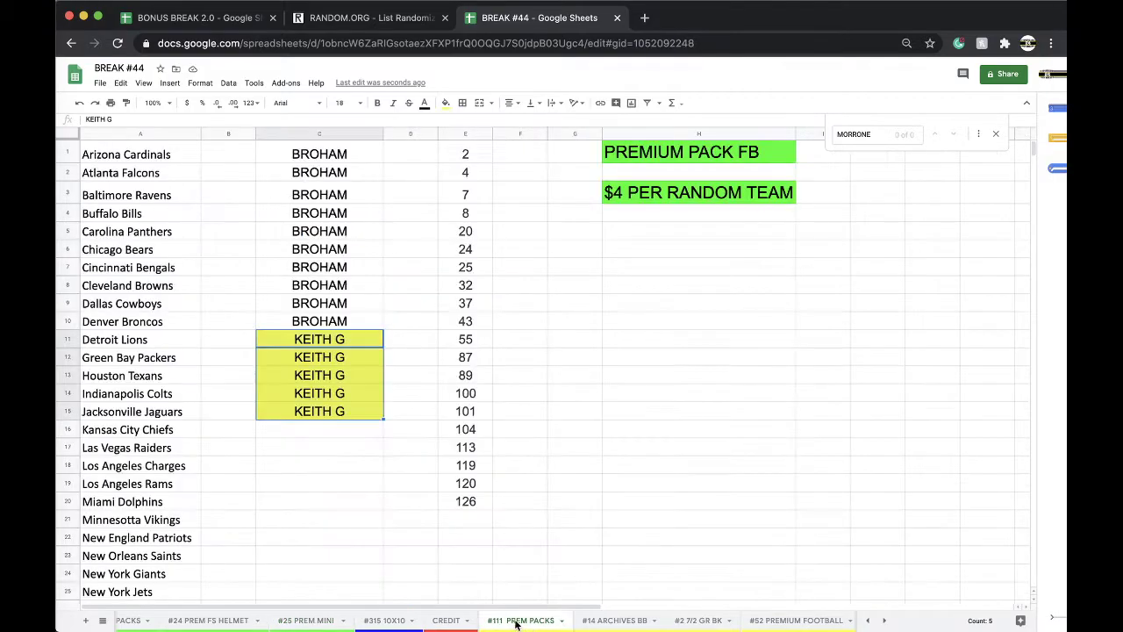
pyautogui.hscroll(2, 517, 620)
pyautogui.click(519, 621)
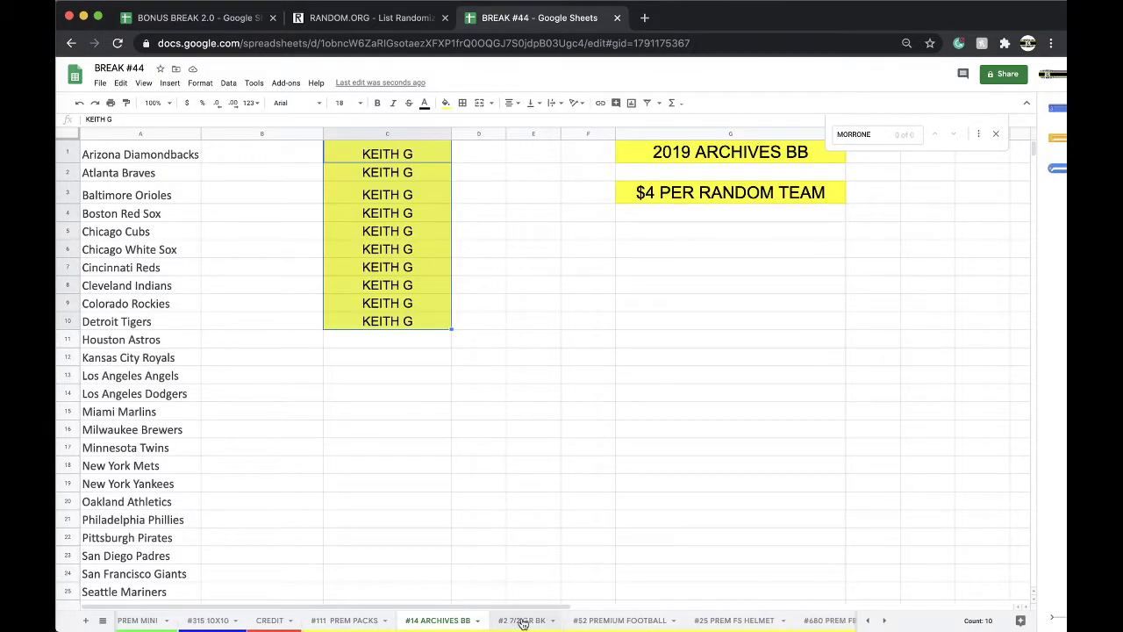
pyautogui.click(522, 621)
pyautogui.moveTo(523, 620); pyautogui.dragTo(335, 620)
pyautogui.click(618, 620)
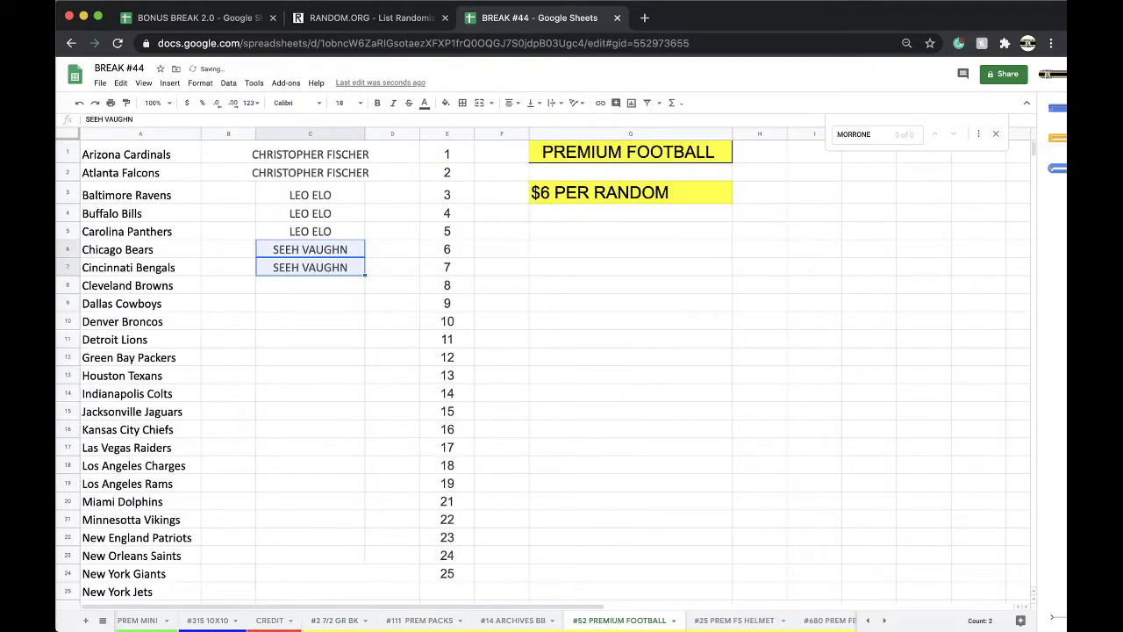